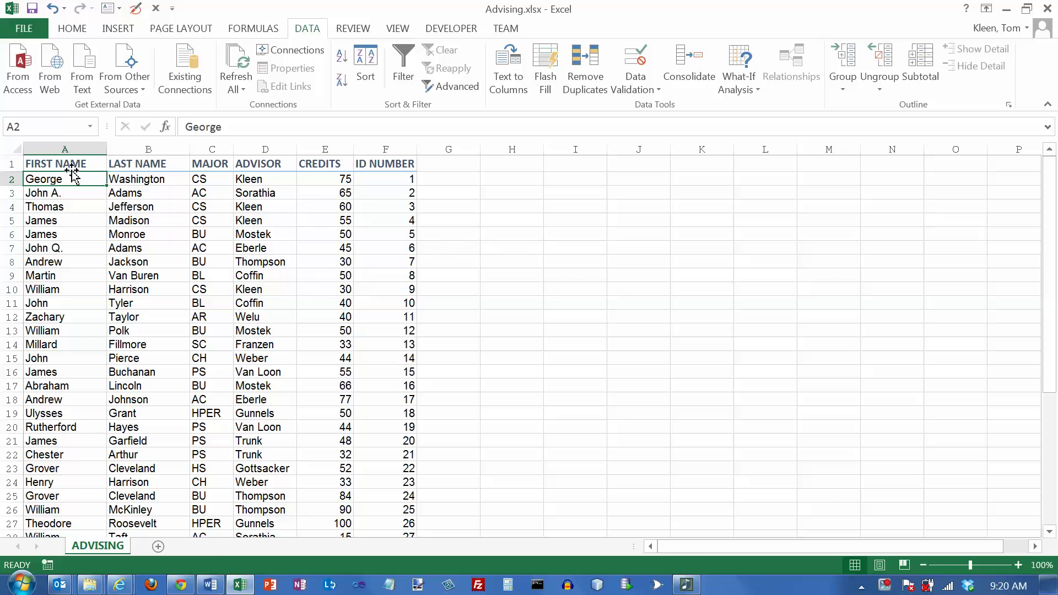
Step: Sort the advising list A to Z by LAST NAME, bringing the two Adams rows to the top
click(140, 179)
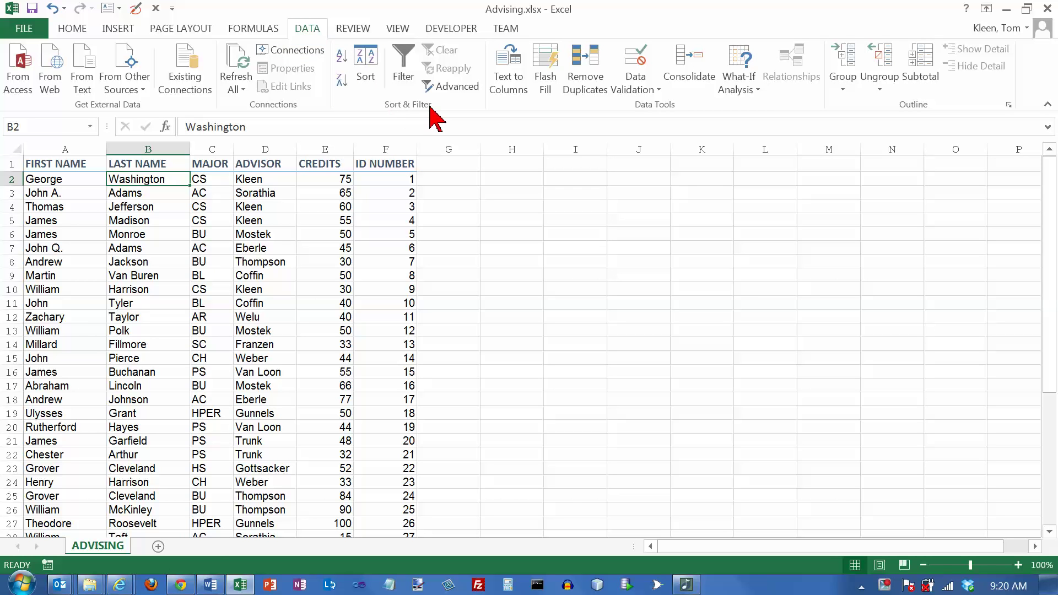
click(341, 60)
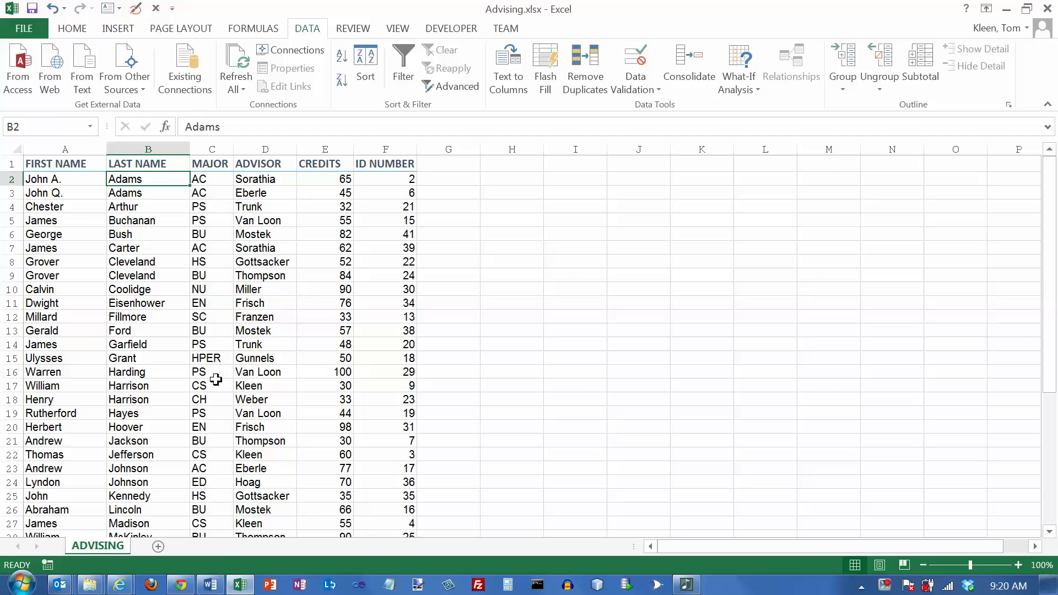
drag(55, 386, 141, 399)
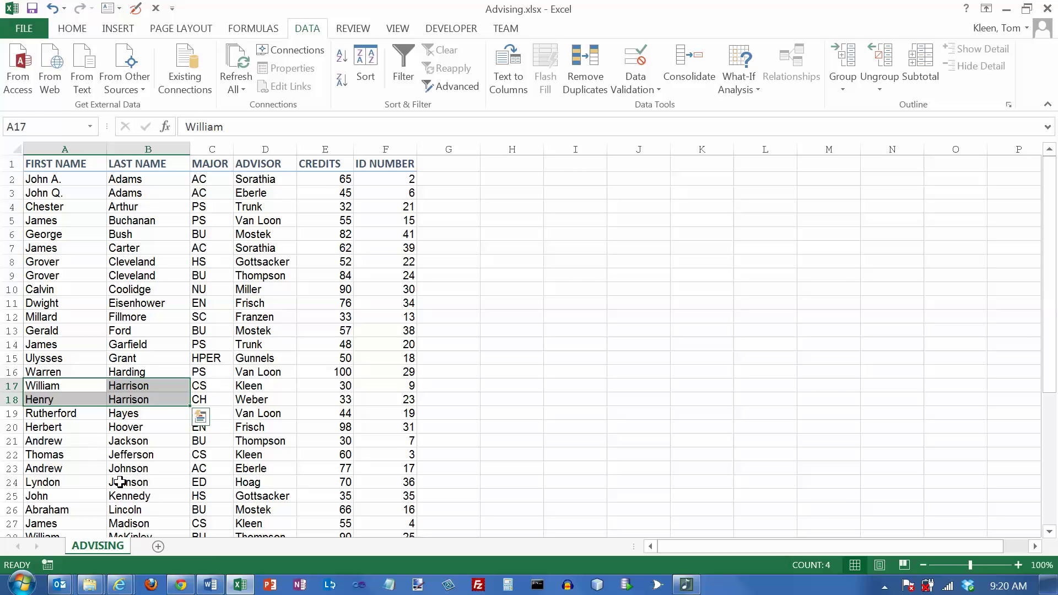
drag(42, 468, 141, 483)
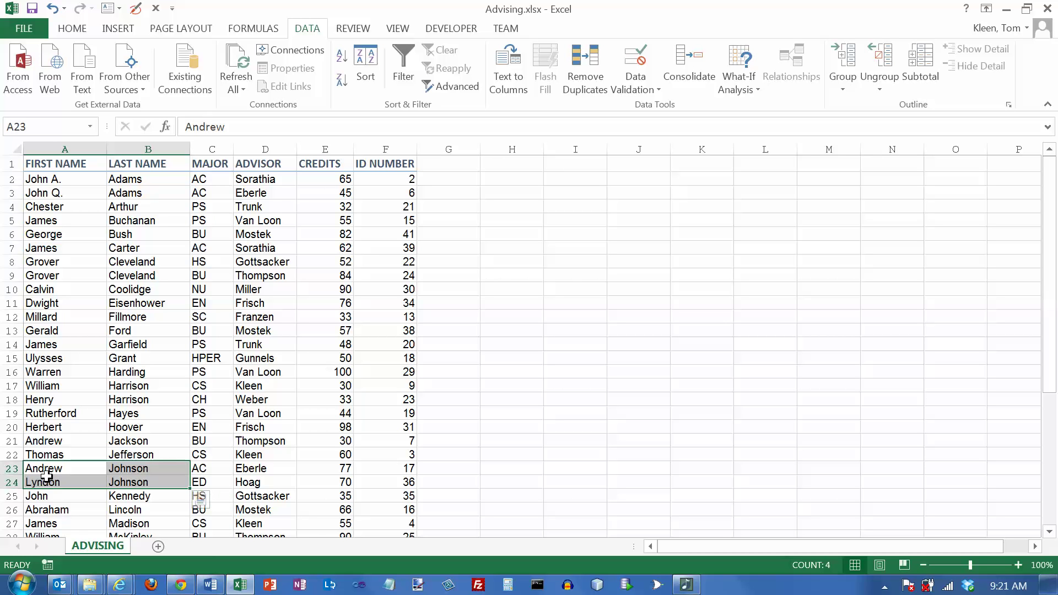
drag(46, 469, 134, 480)
drag(49, 385, 131, 399)
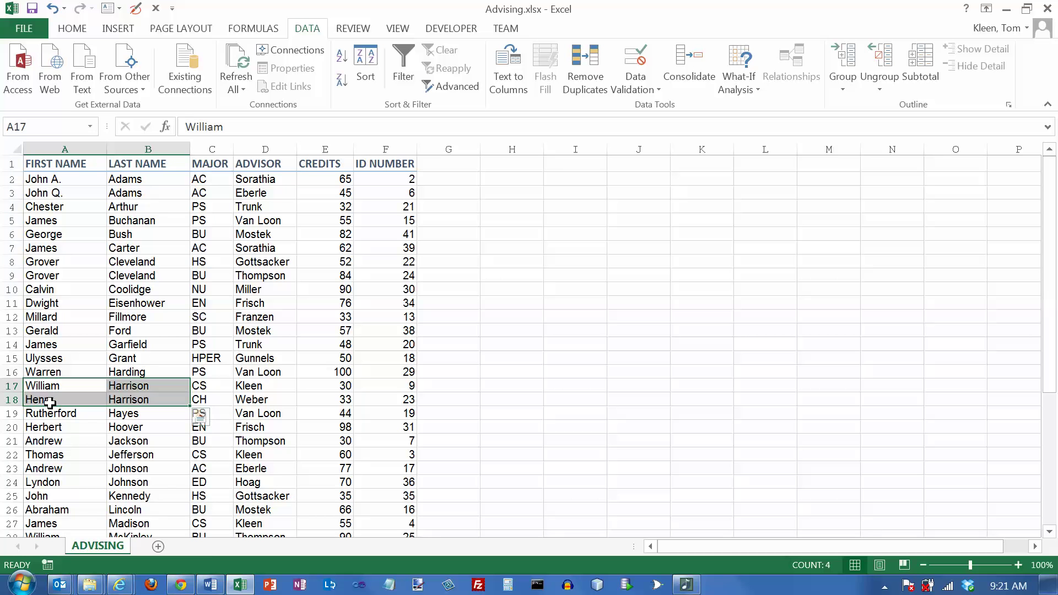
click(139, 386)
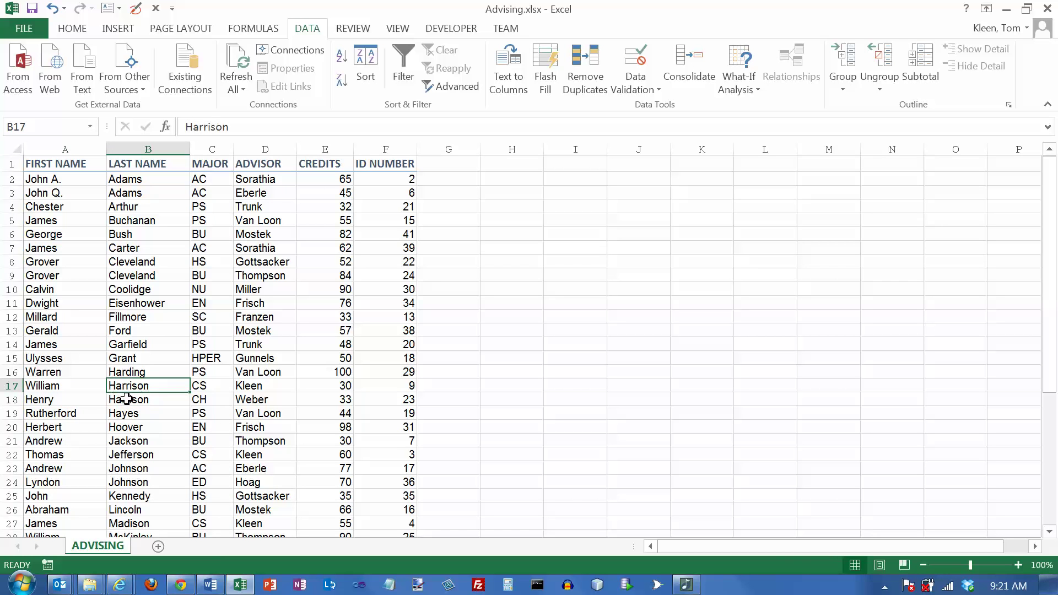
scroll(127, 398, down, 5)
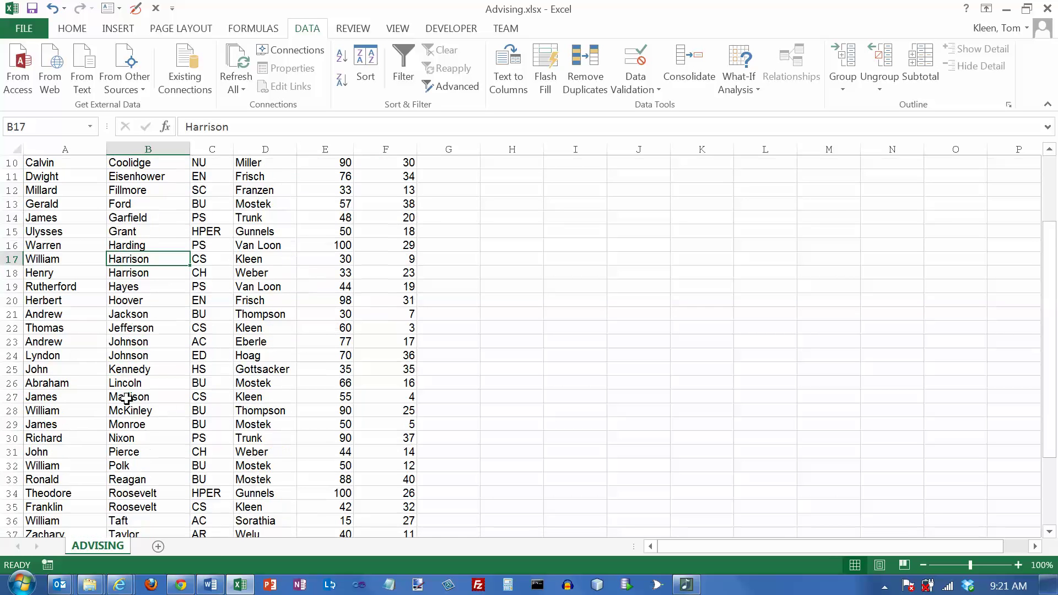
drag(46, 412, 132, 423)
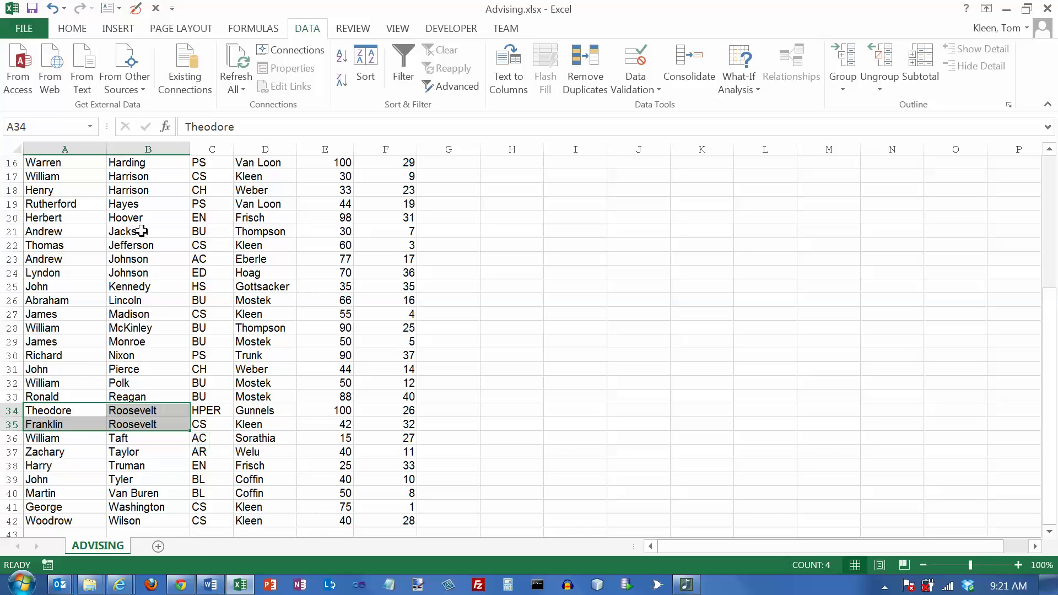
scroll(142, 231, up, 5)
click(135, 178)
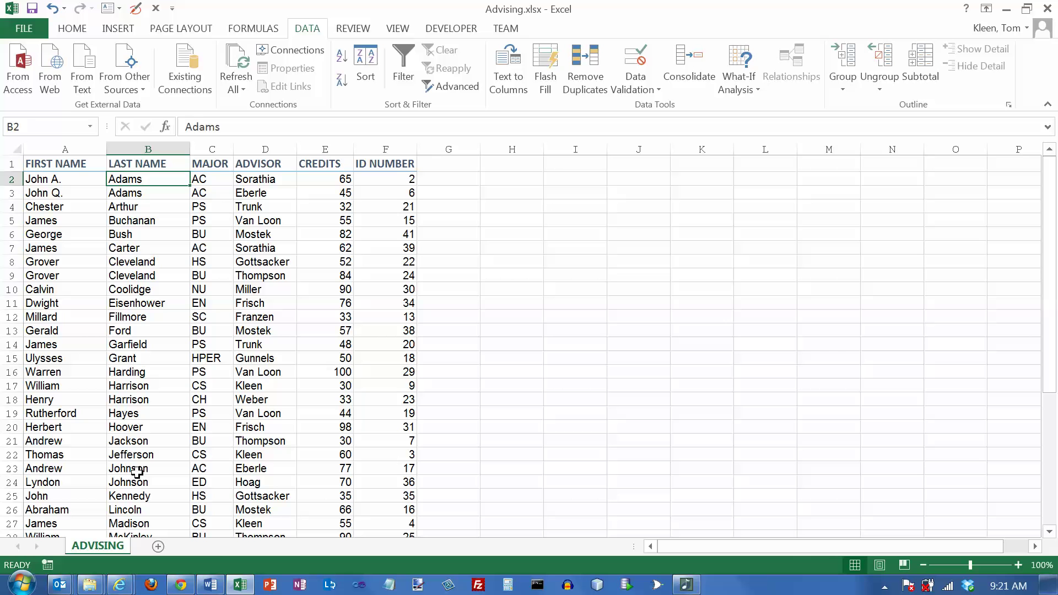
drag(133, 469, 135, 481)
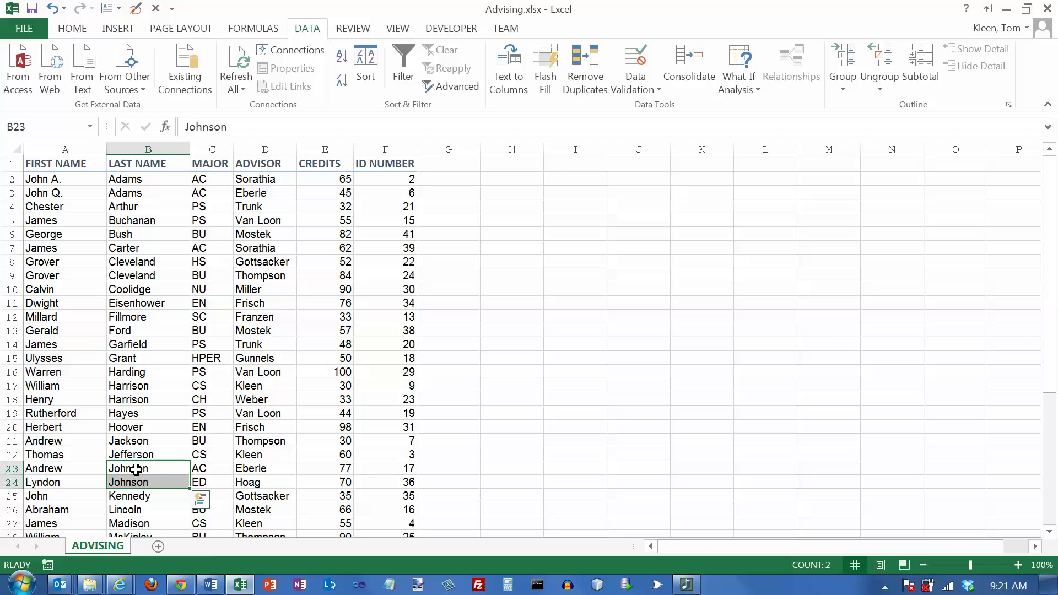
click(127, 469)
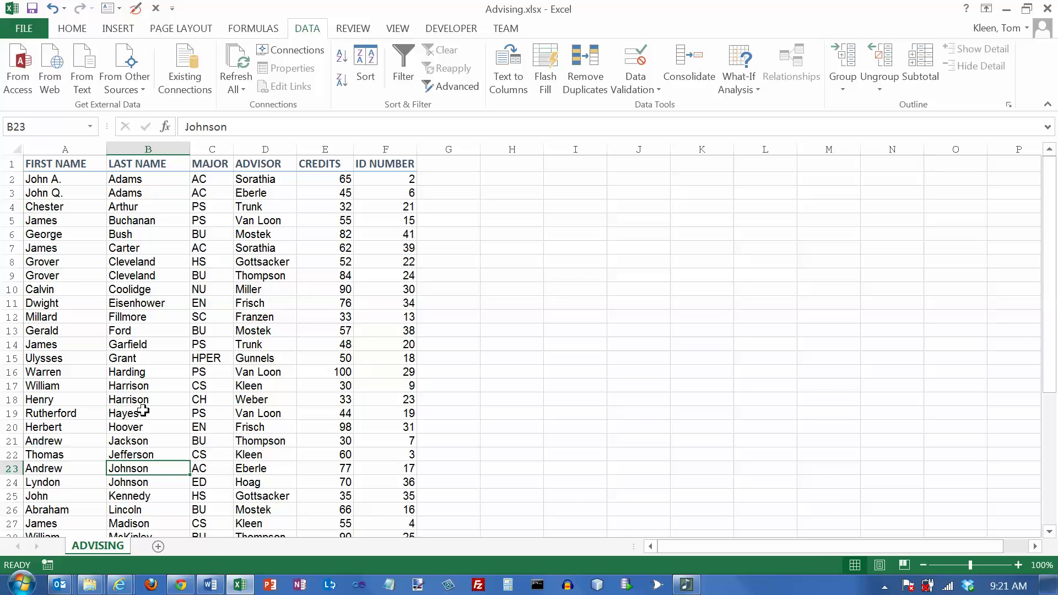
click(142, 180)
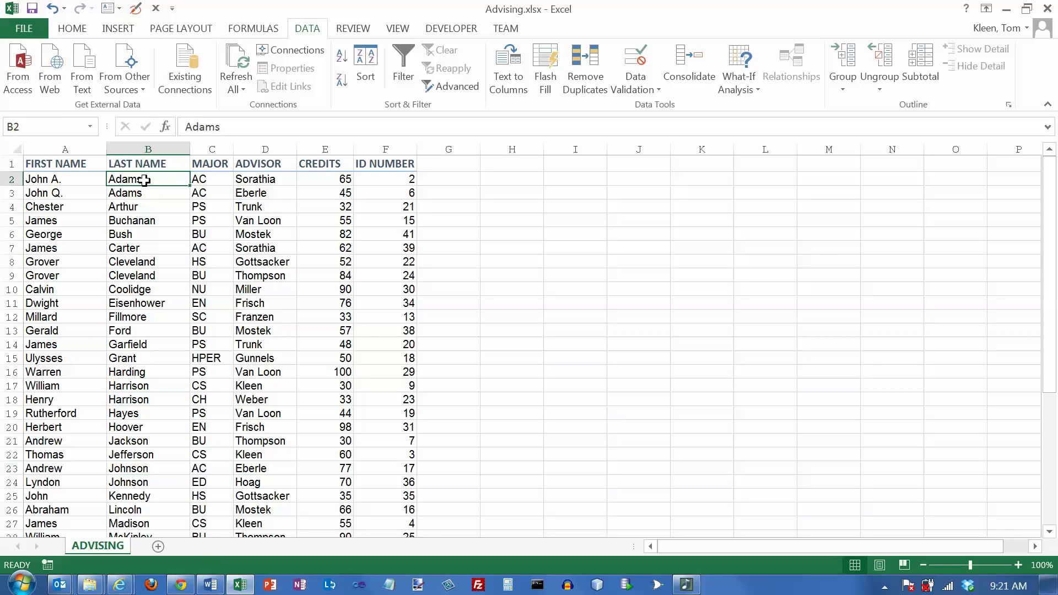
Step: Open the Sort dialog and confirm the LAST NAME level sorts on cell values, A to Z
click(368, 68)
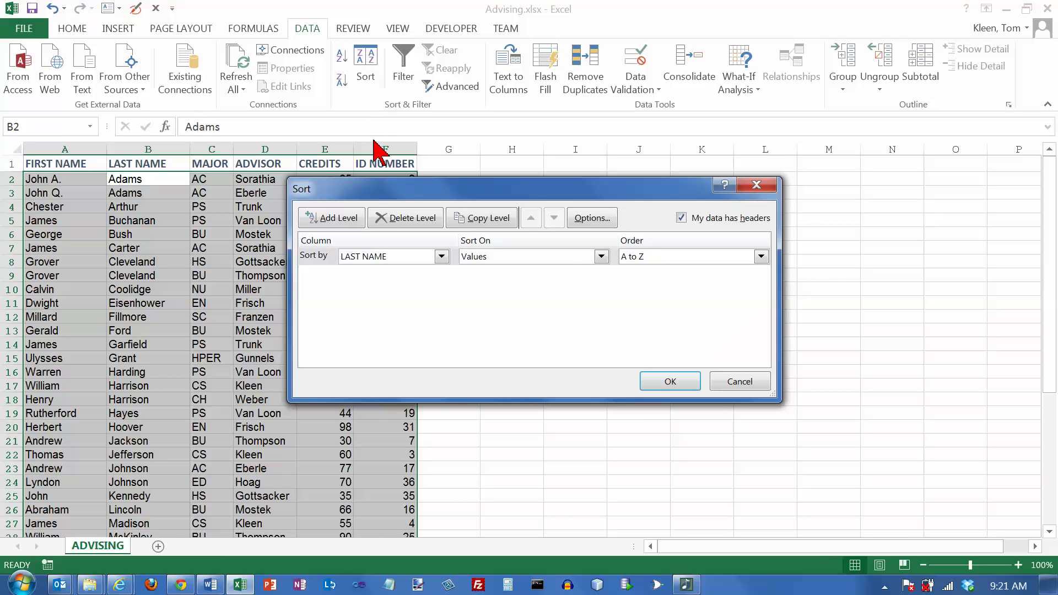
drag(427, 189, 348, 182)
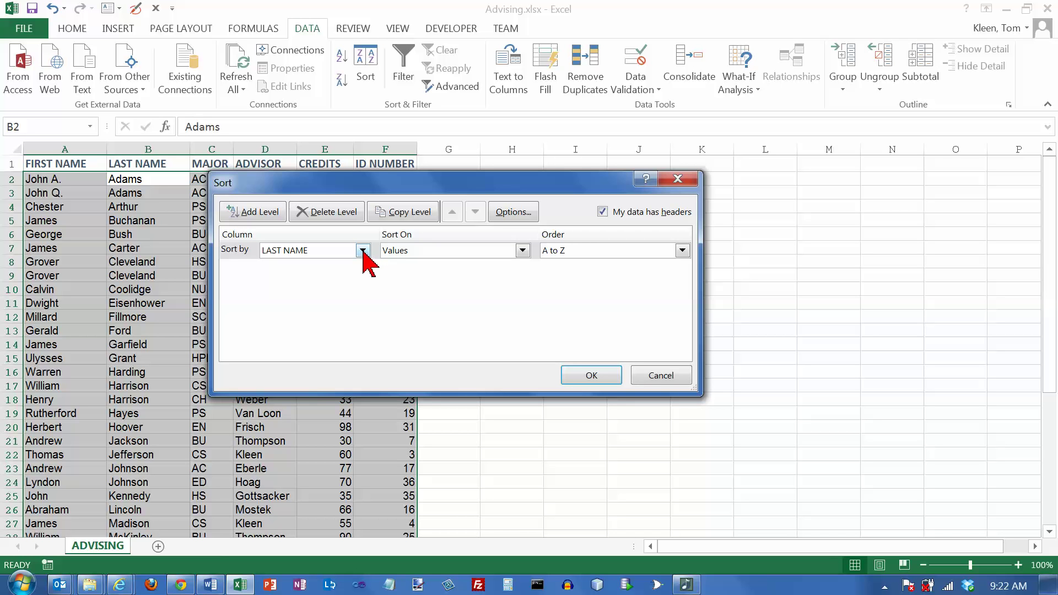
click(363, 251)
click(364, 253)
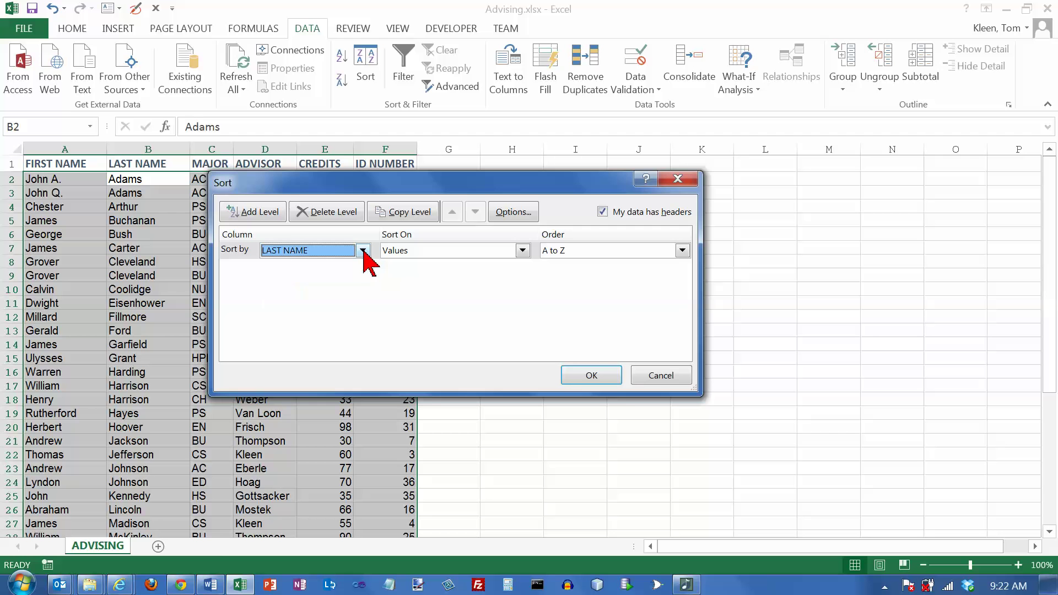
click(523, 251)
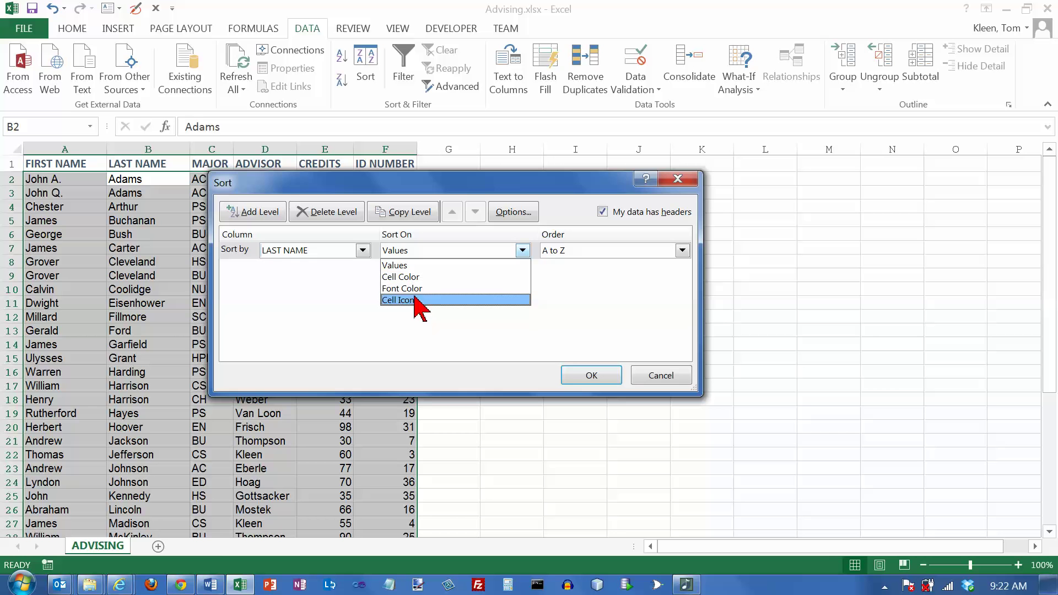
click(398, 266)
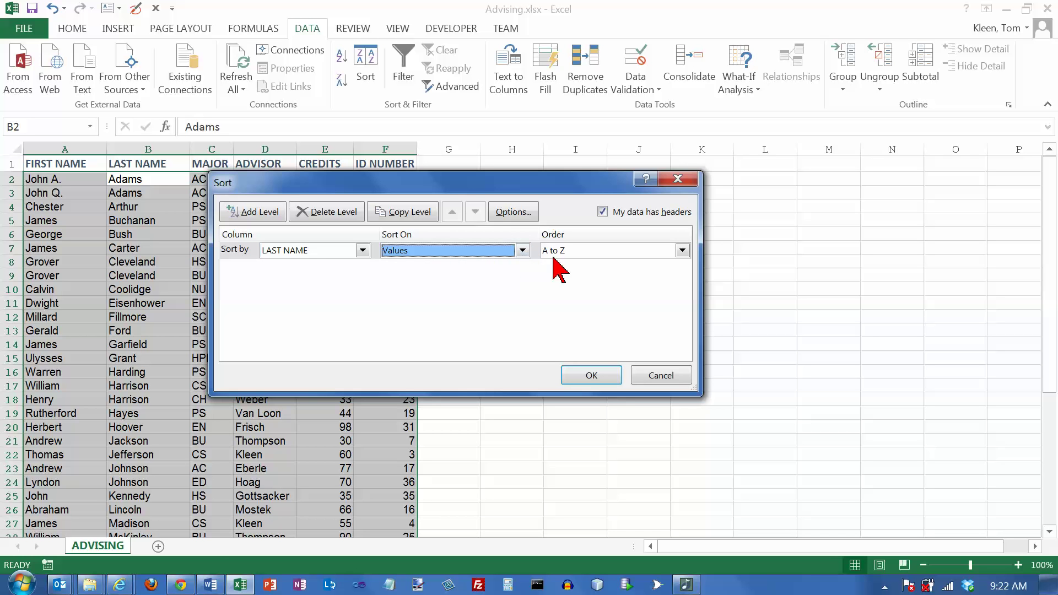
click(684, 251)
click(683, 251)
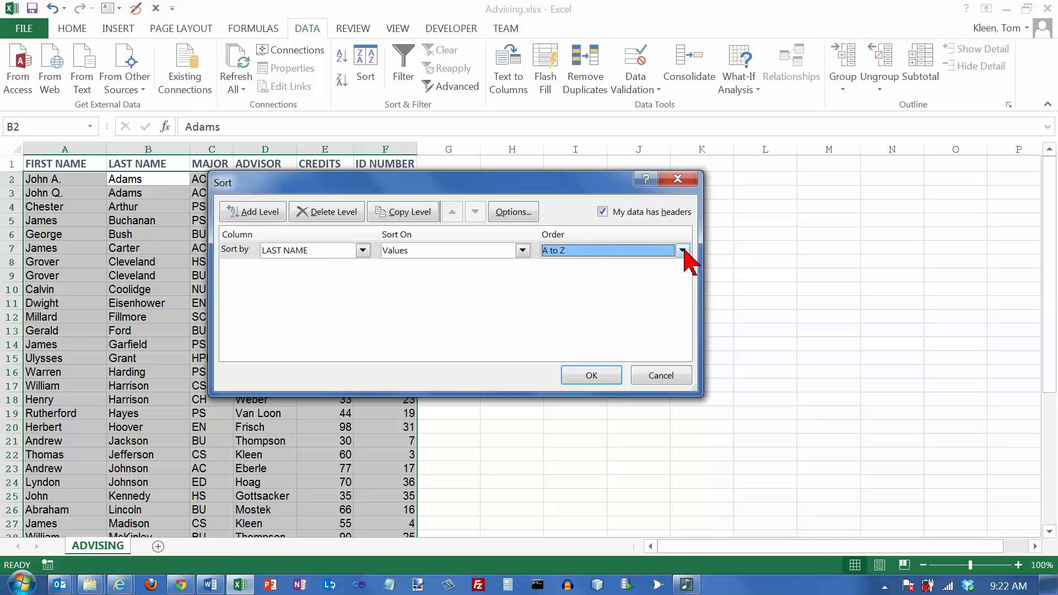
click(683, 251)
click(683, 250)
Step: Add a FIRST NAME second level after LAST NAME and apply the two-level sort
click(258, 215)
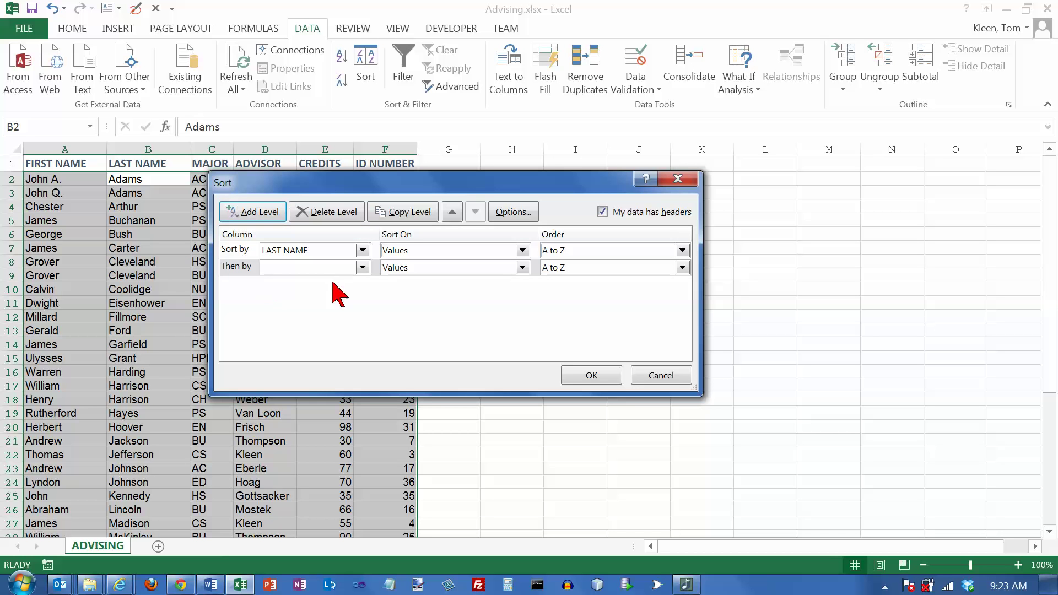
click(363, 268)
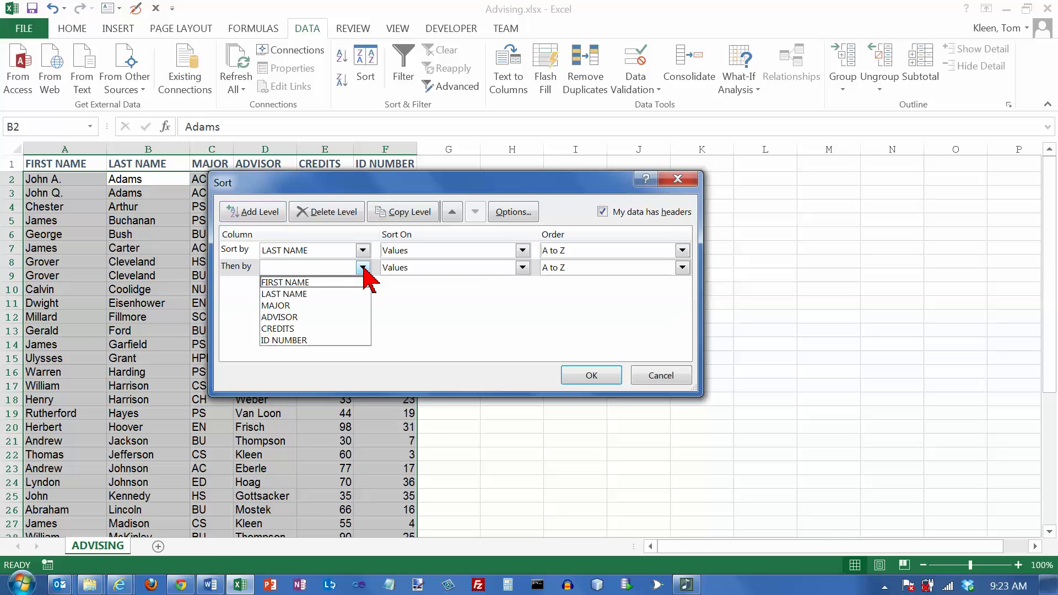
click(302, 294)
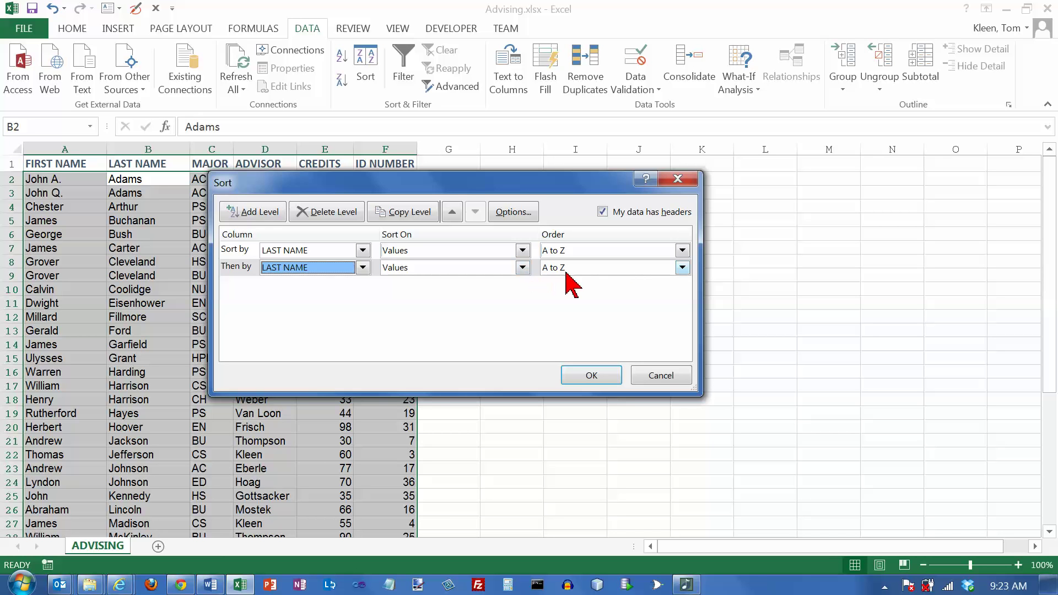
click(604, 379)
click(530, 325)
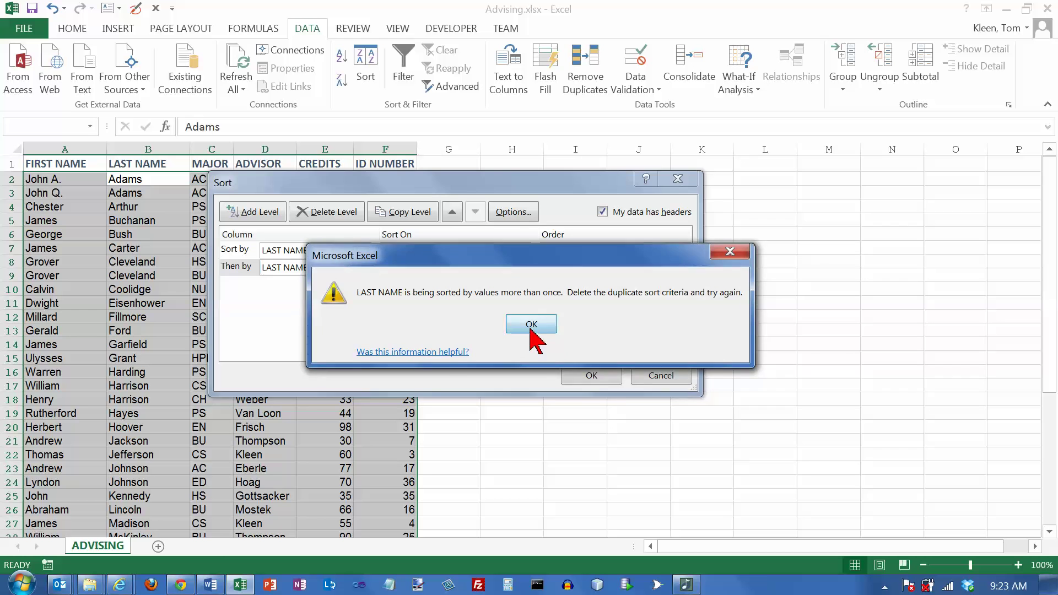
click(364, 268)
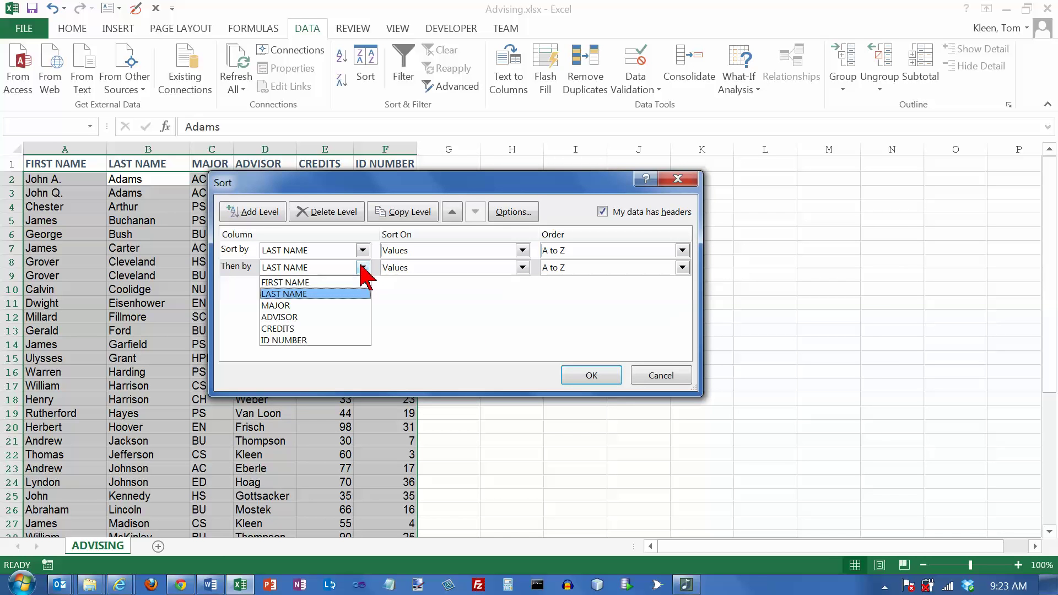
click(323, 282)
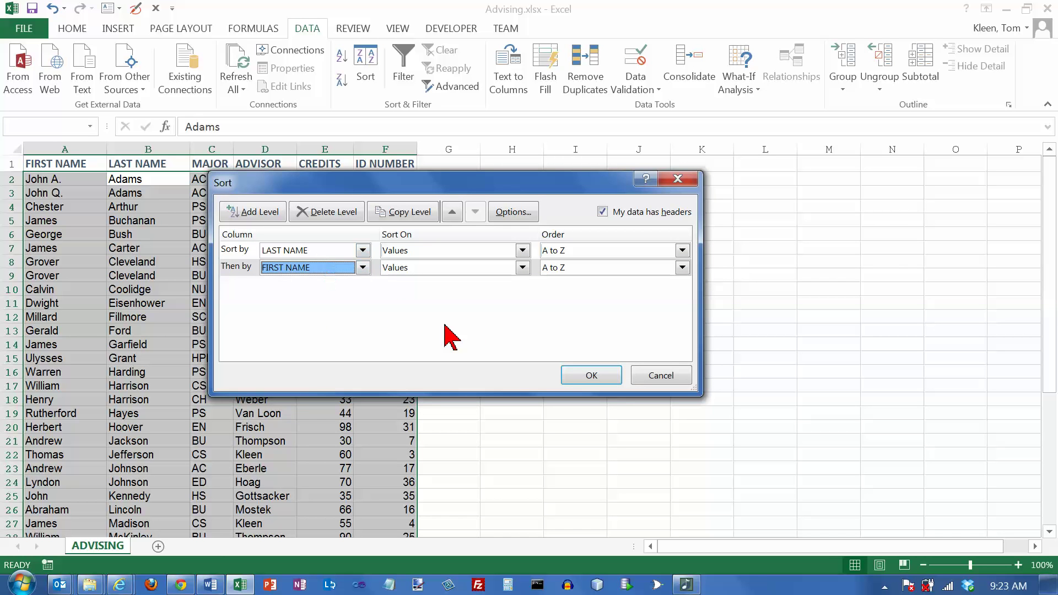
click(599, 377)
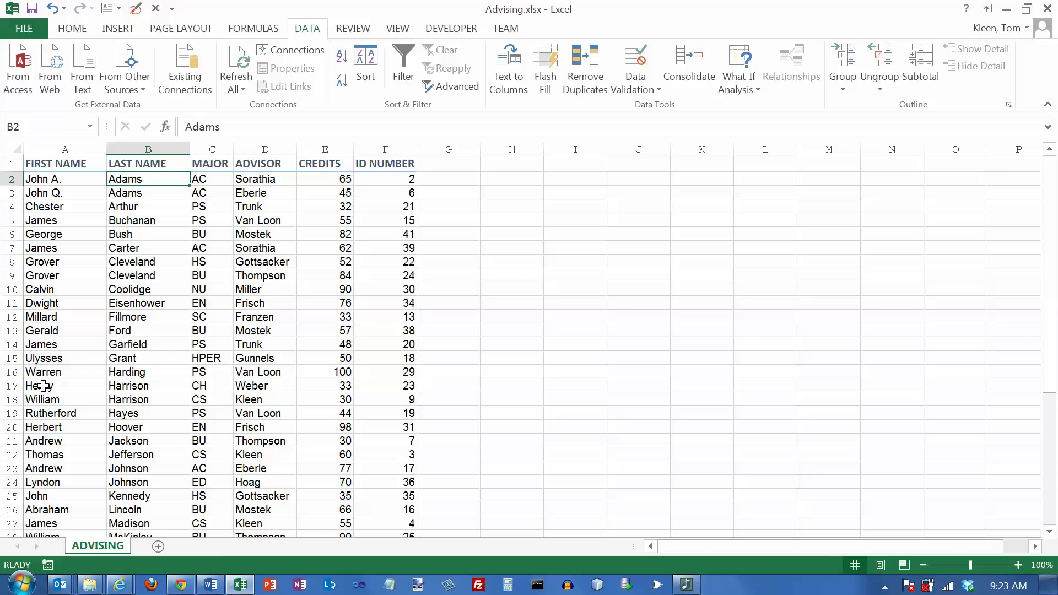
drag(43, 386, 135, 398)
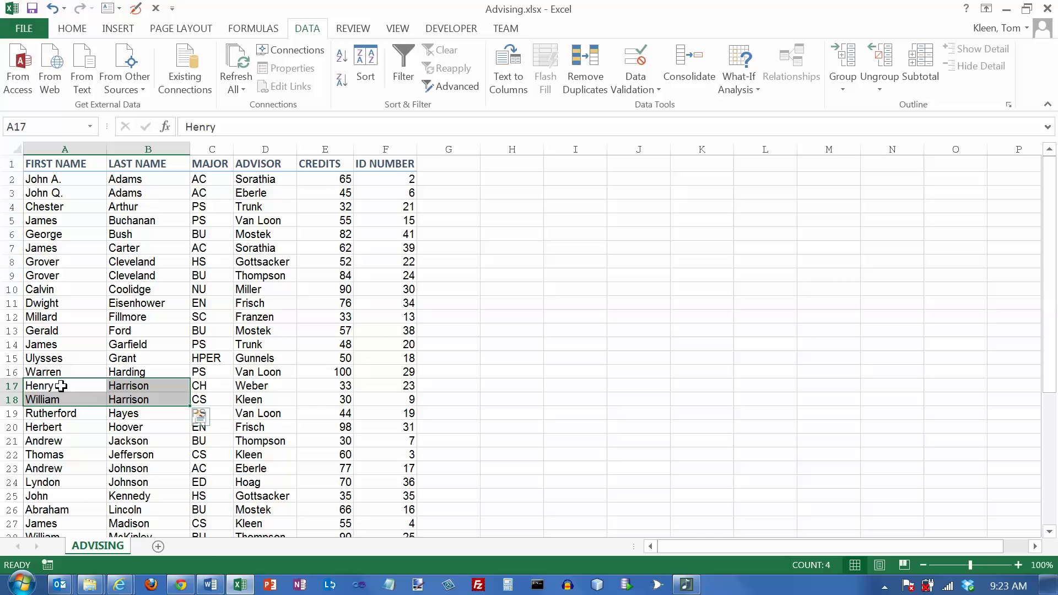
drag(46, 468, 138, 480)
scroll(138, 480, down, 3)
scroll(138, 478, down, 1)
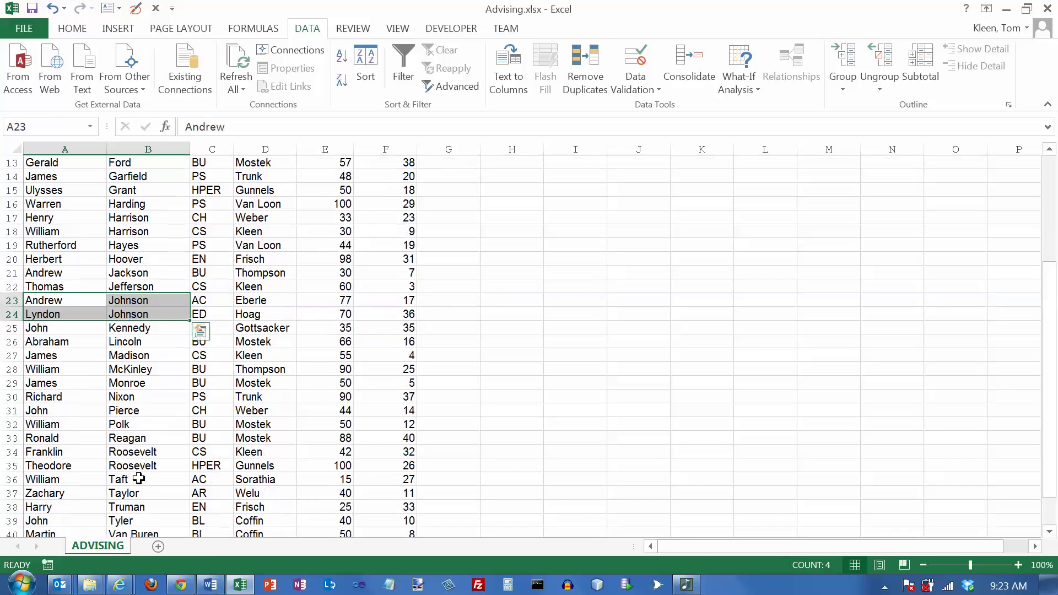
drag(49, 452, 132, 461)
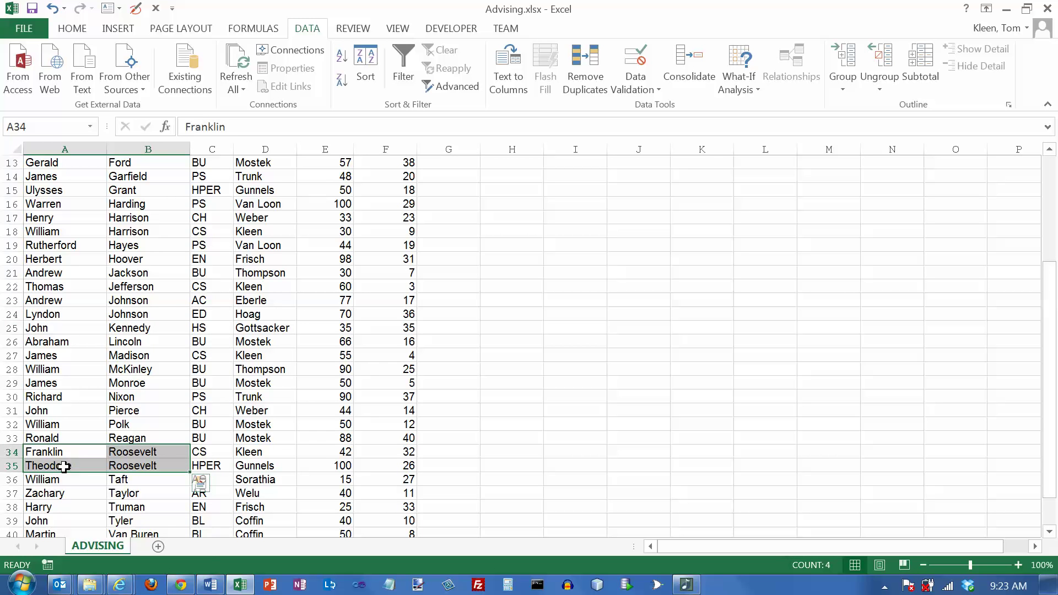
scroll(152, 377, up, 4)
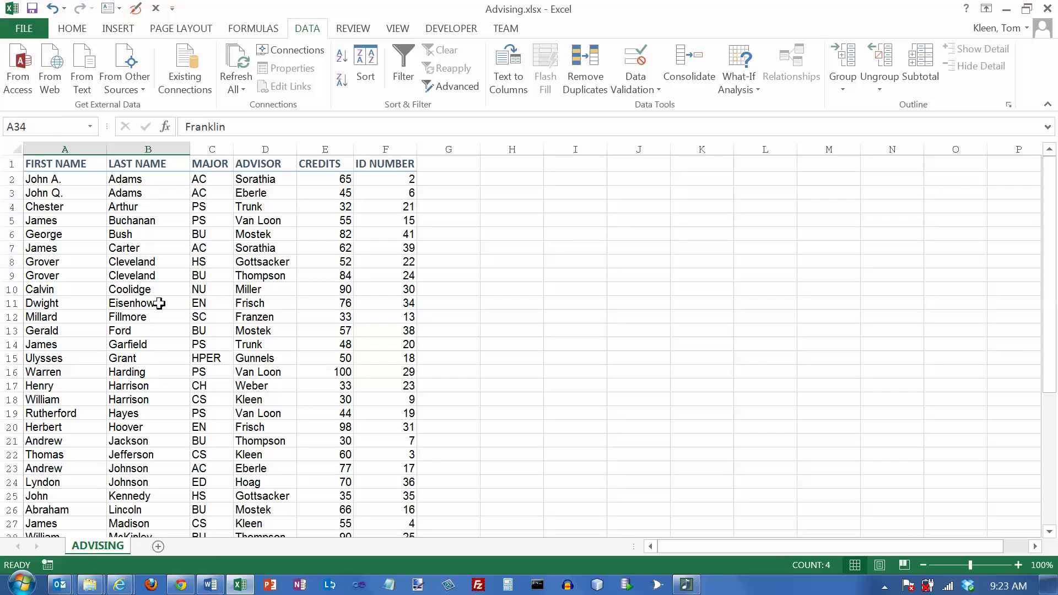
click(366, 68)
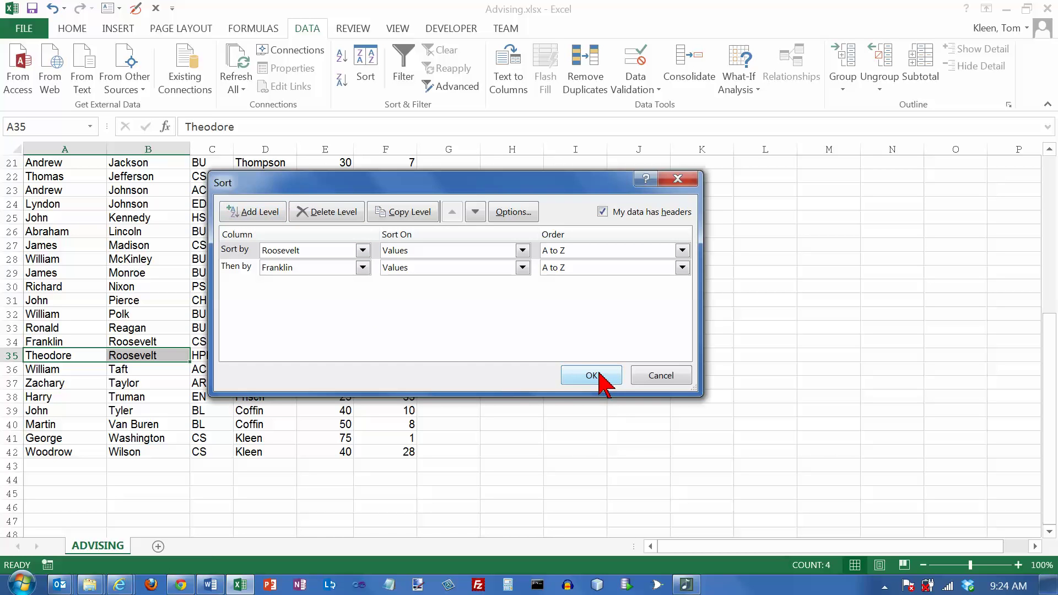
click(656, 379)
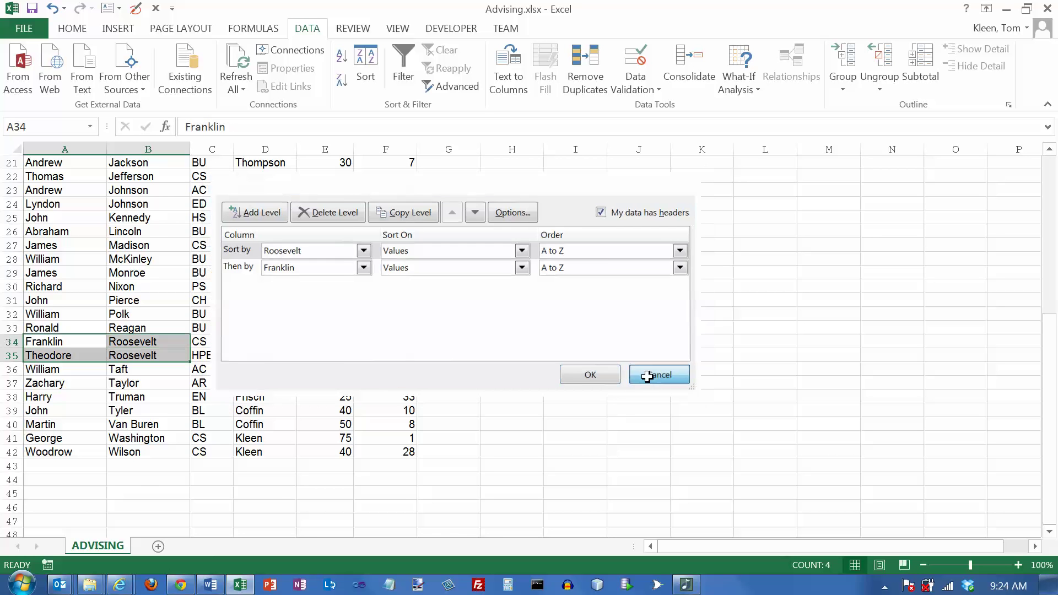
scroll(579, 370, up, 5)
scroll(578, 369, up, 2)
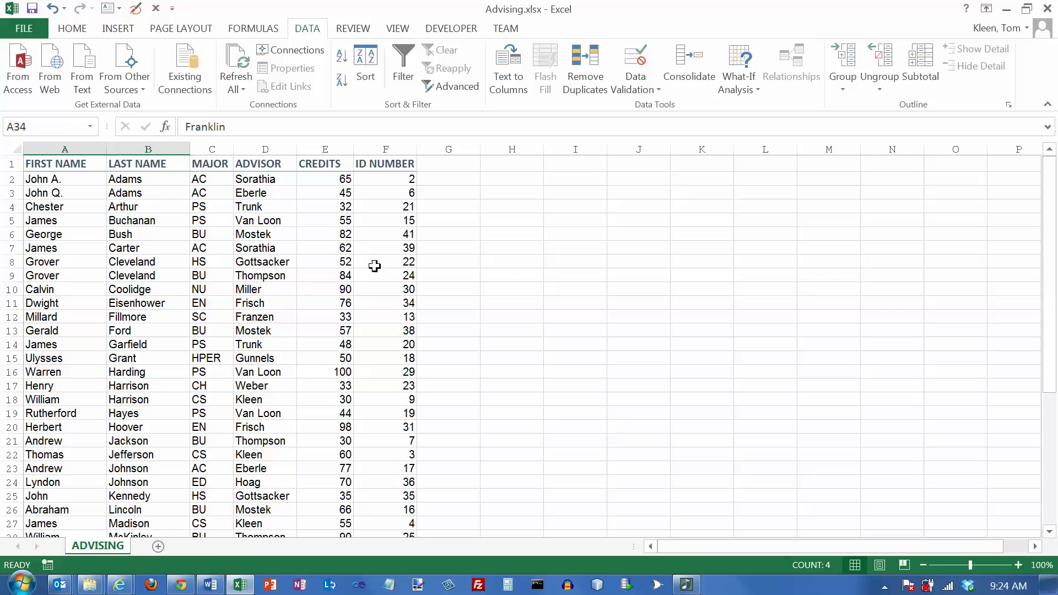
Step: With cell C2 in the MAJOR column active, open the Sort dialog for the whole table
click(258, 179)
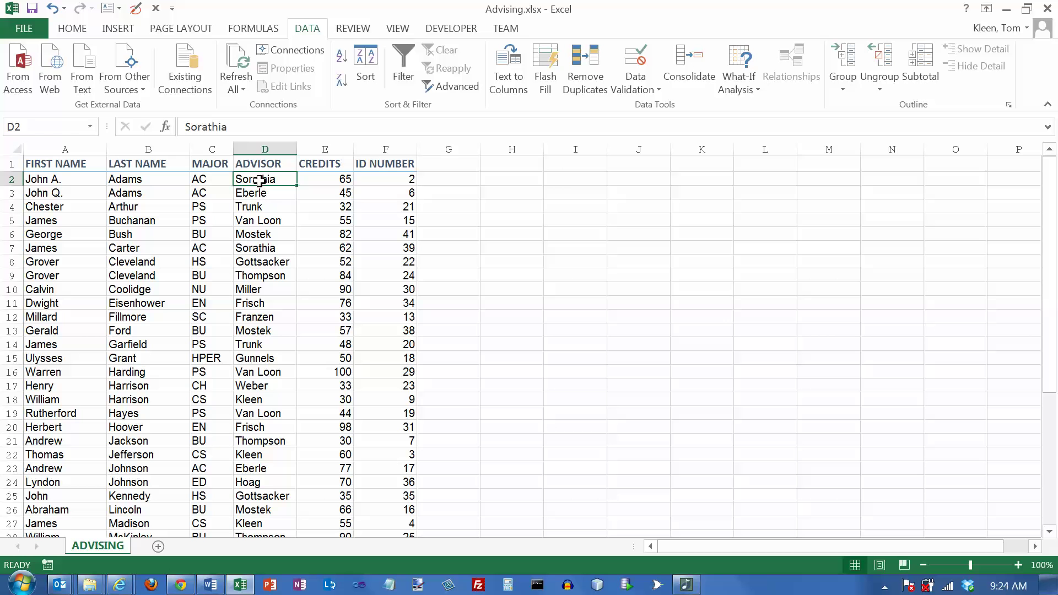
click(65, 182)
click(196, 179)
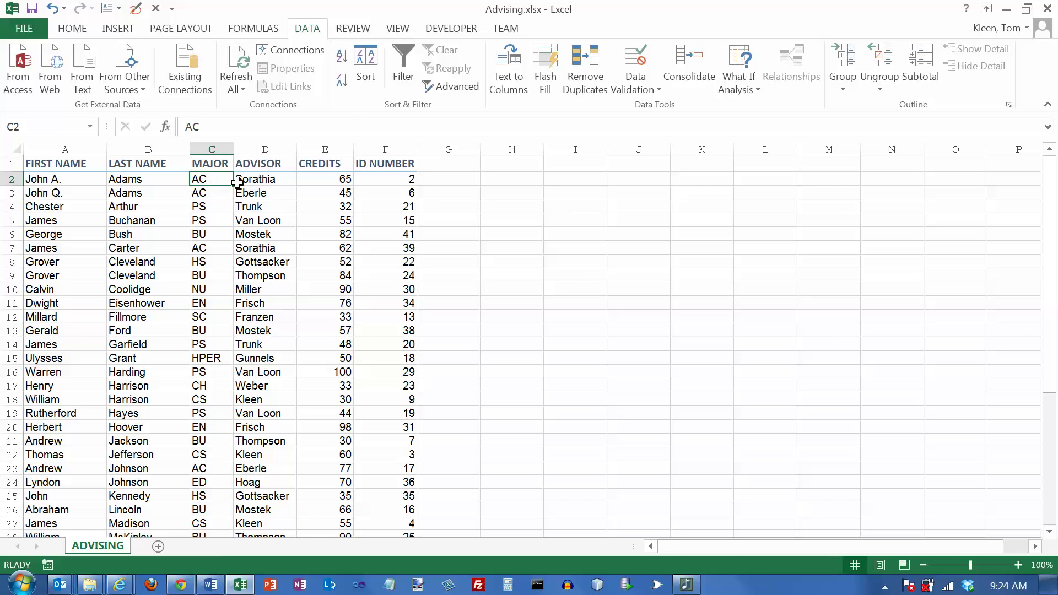
click(366, 63)
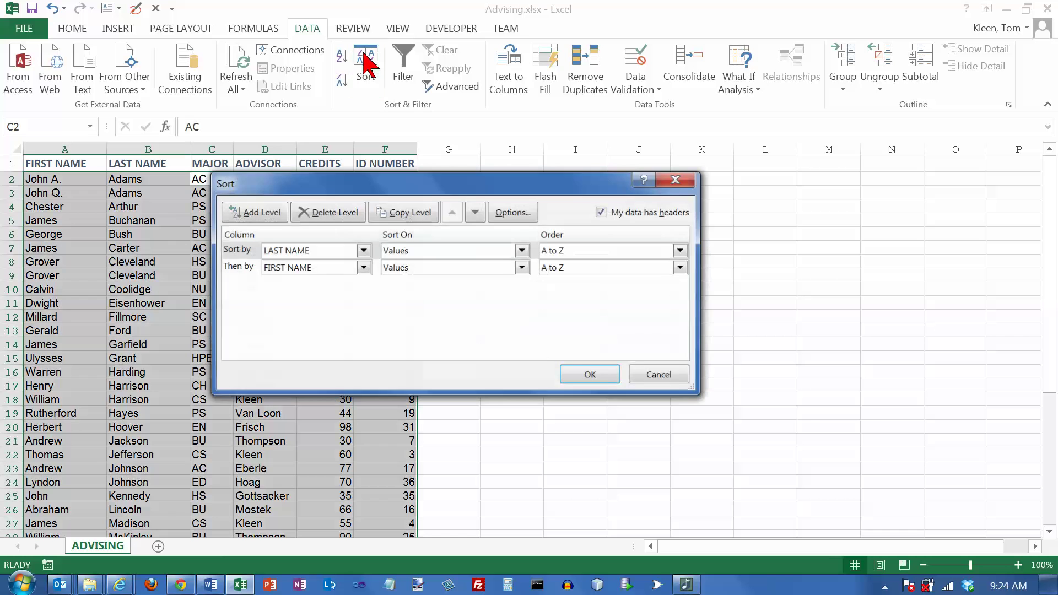
Step: Set the first sort level to MAJOR and the second to ADVISOR
click(362, 250)
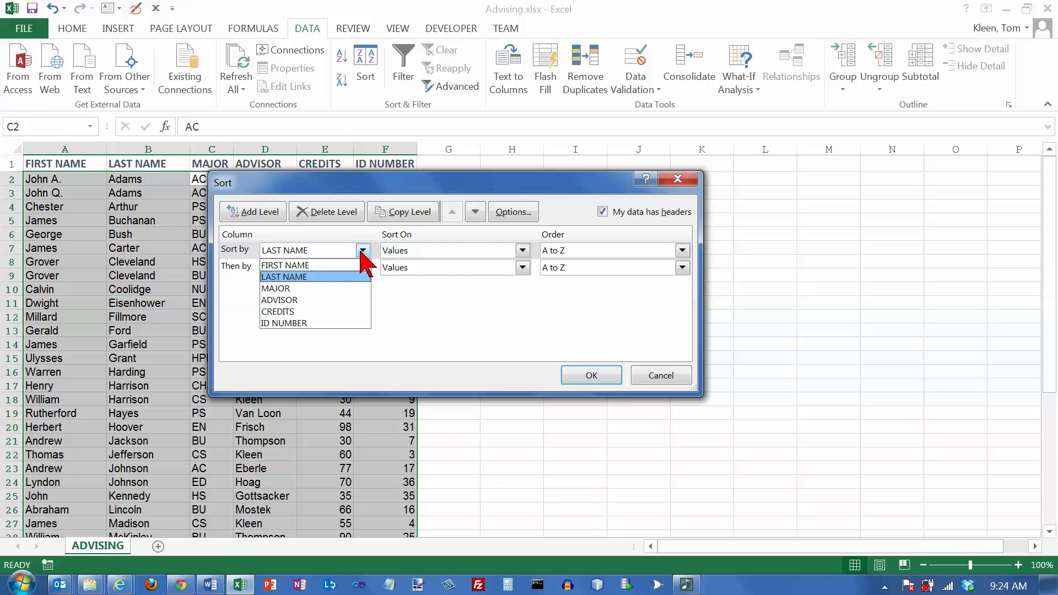
click(310, 288)
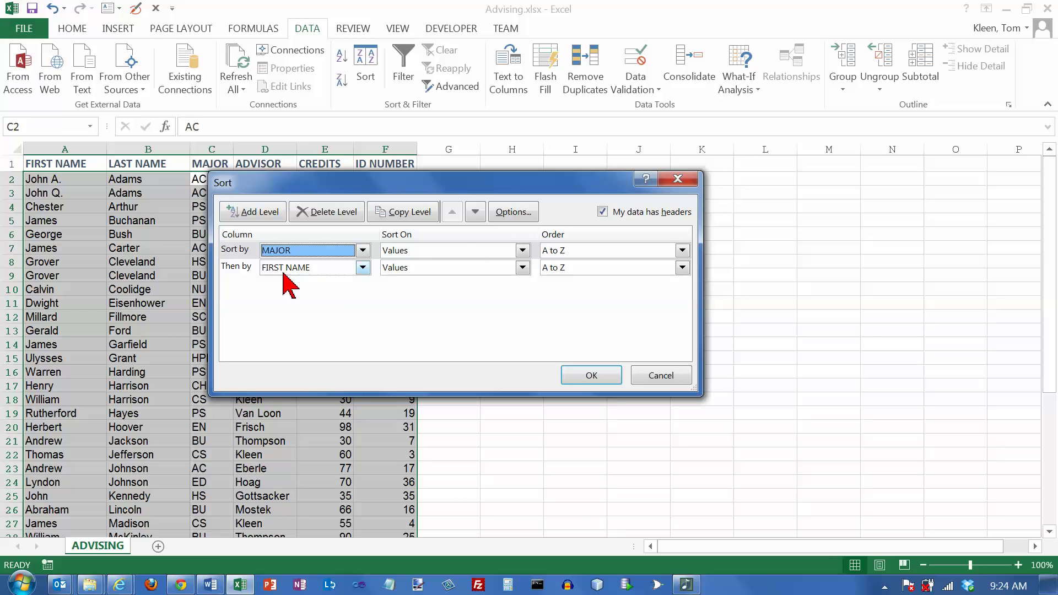
drag(365, 182, 488, 179)
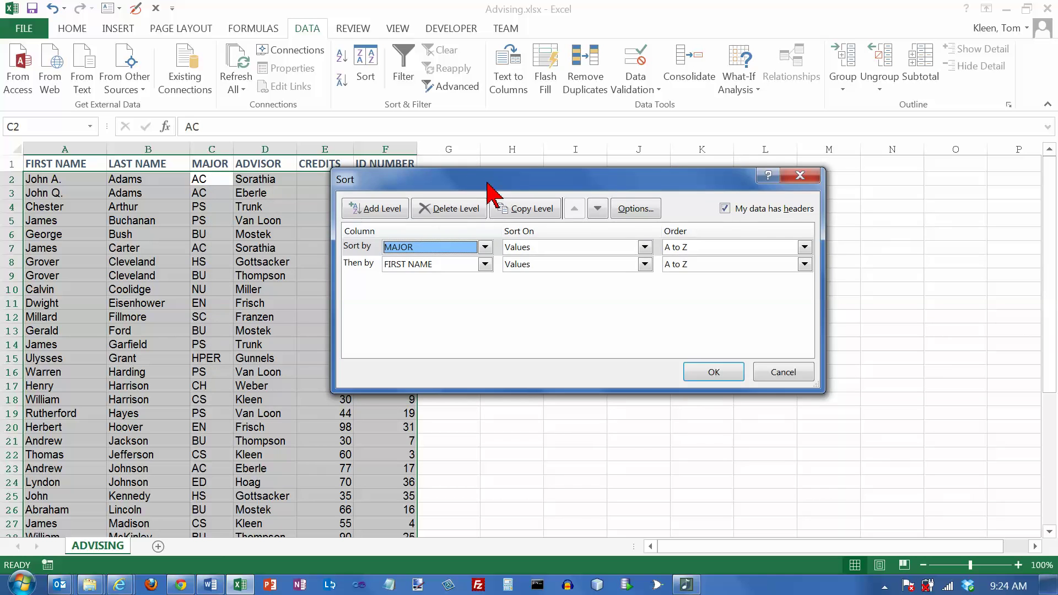
click(485, 264)
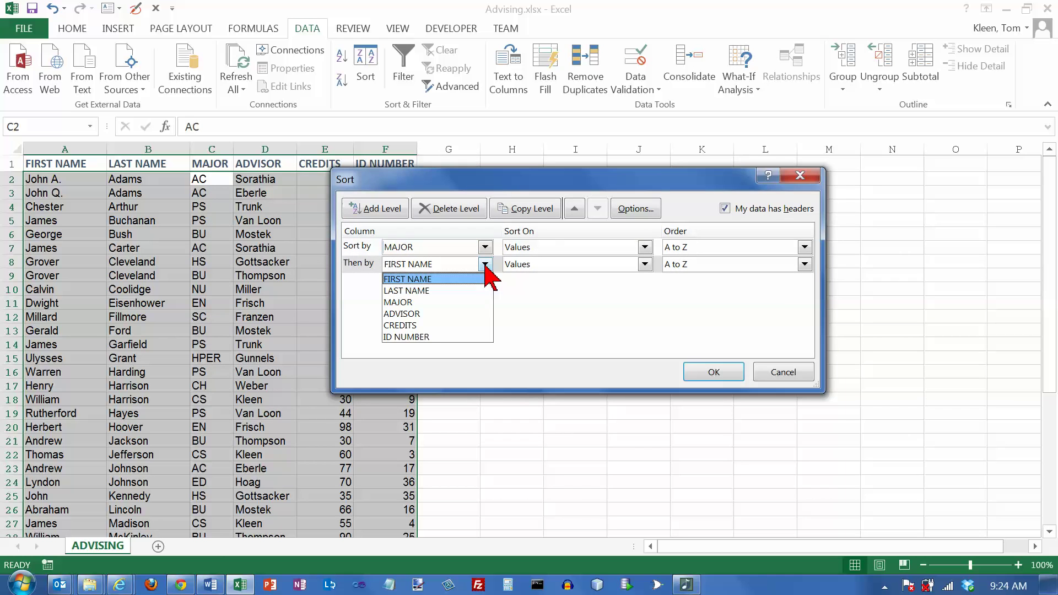
click(432, 314)
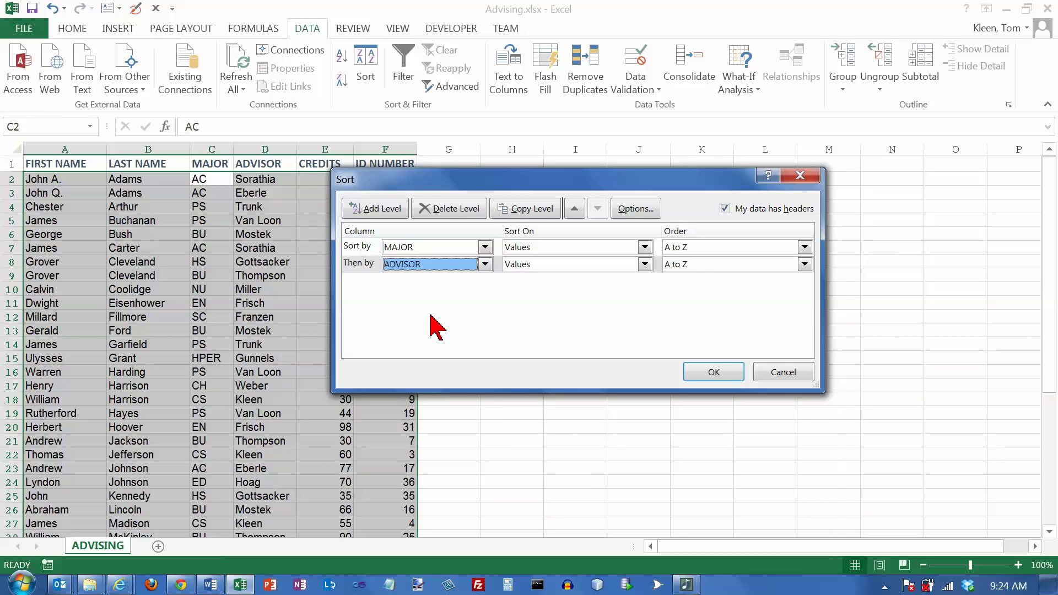
Step: Add a third level sorting CREDITS Largest to Smallest and apply the sort
click(386, 210)
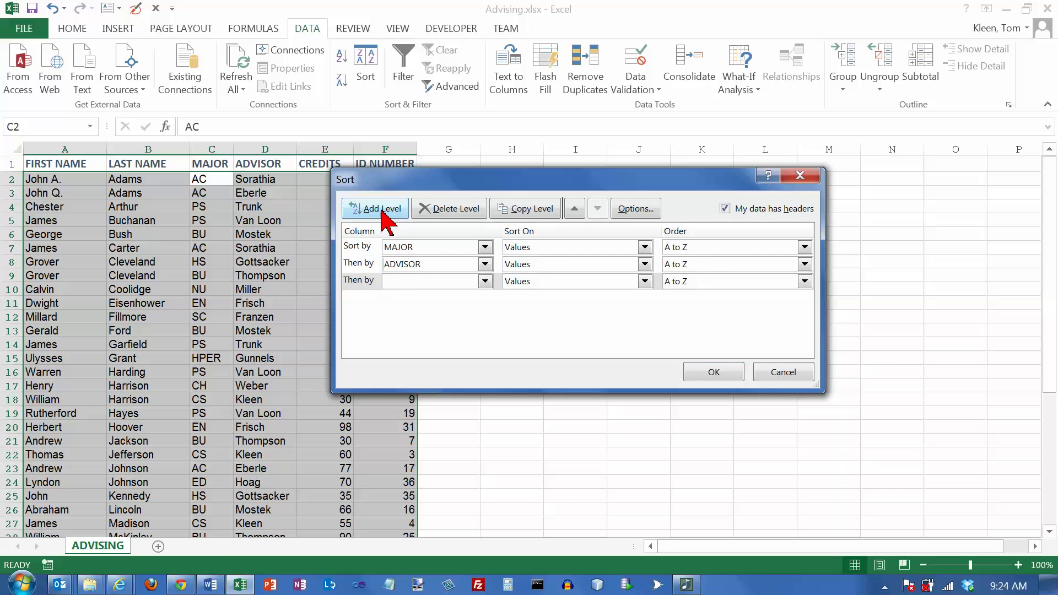
drag(426, 188, 526, 186)
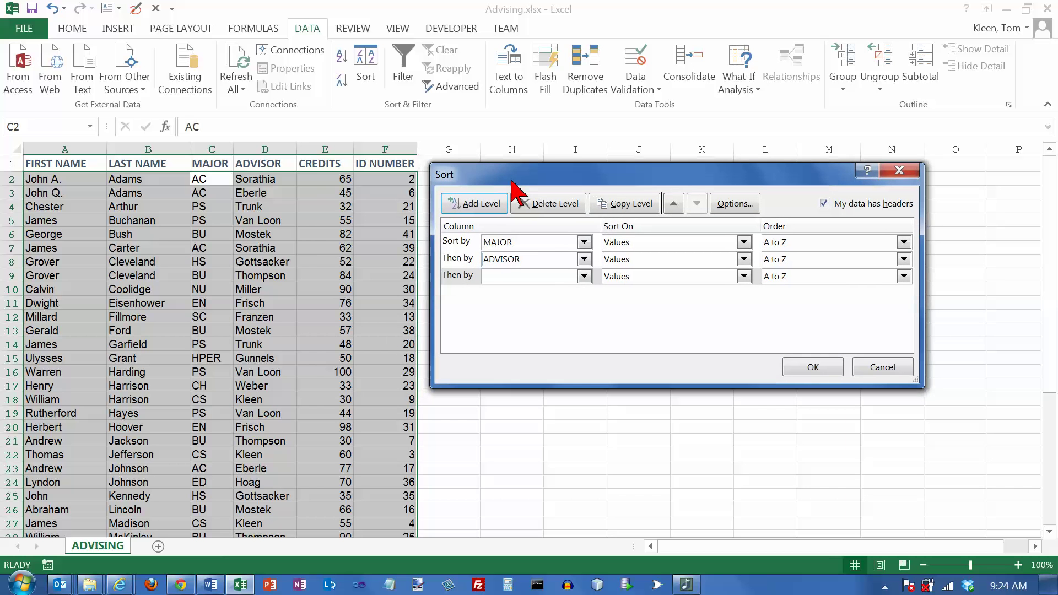
click(584, 276)
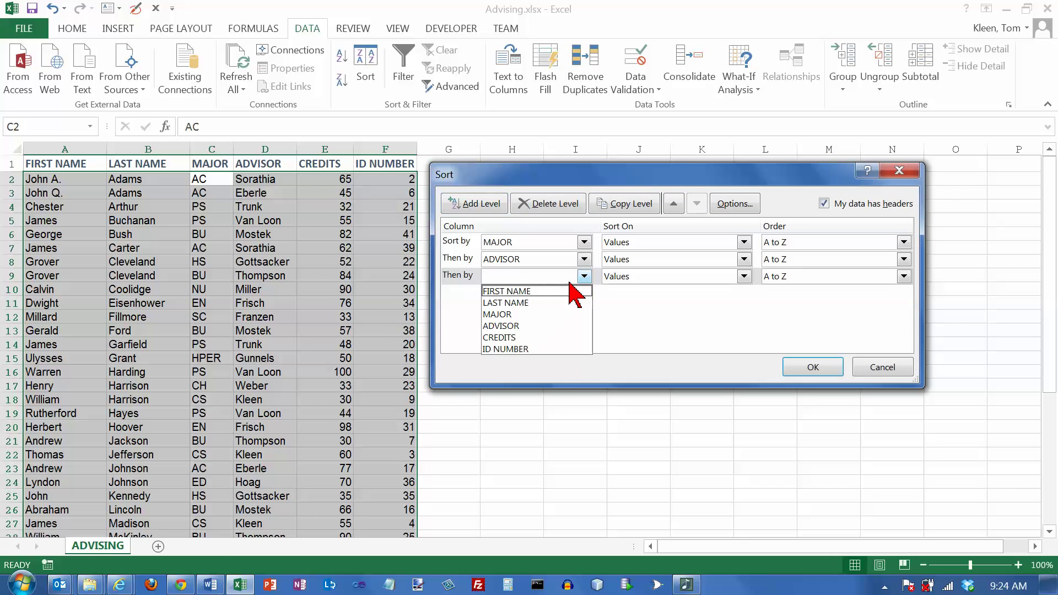
click(519, 337)
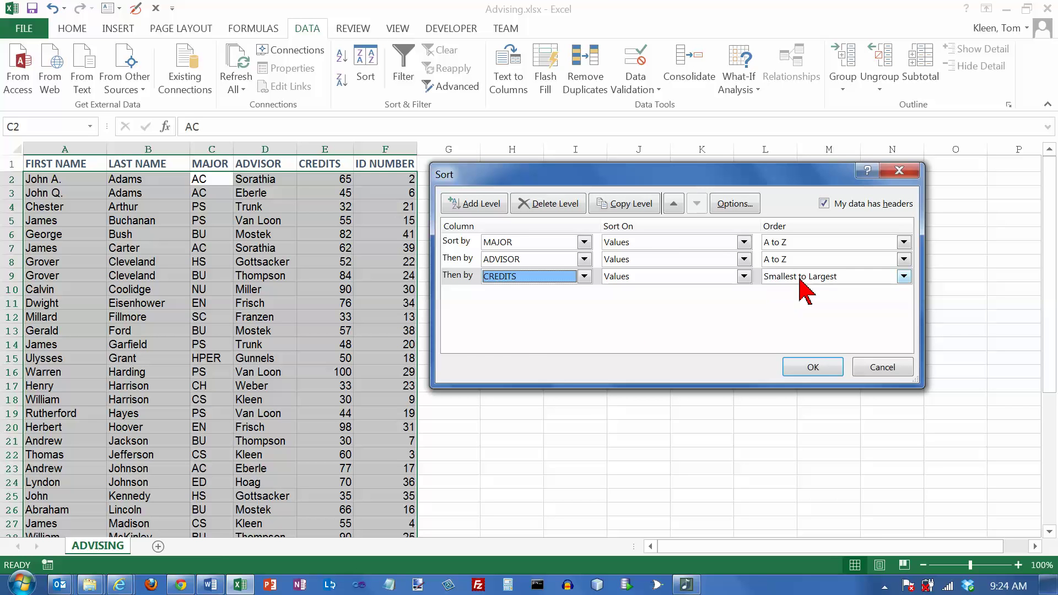
click(904, 276)
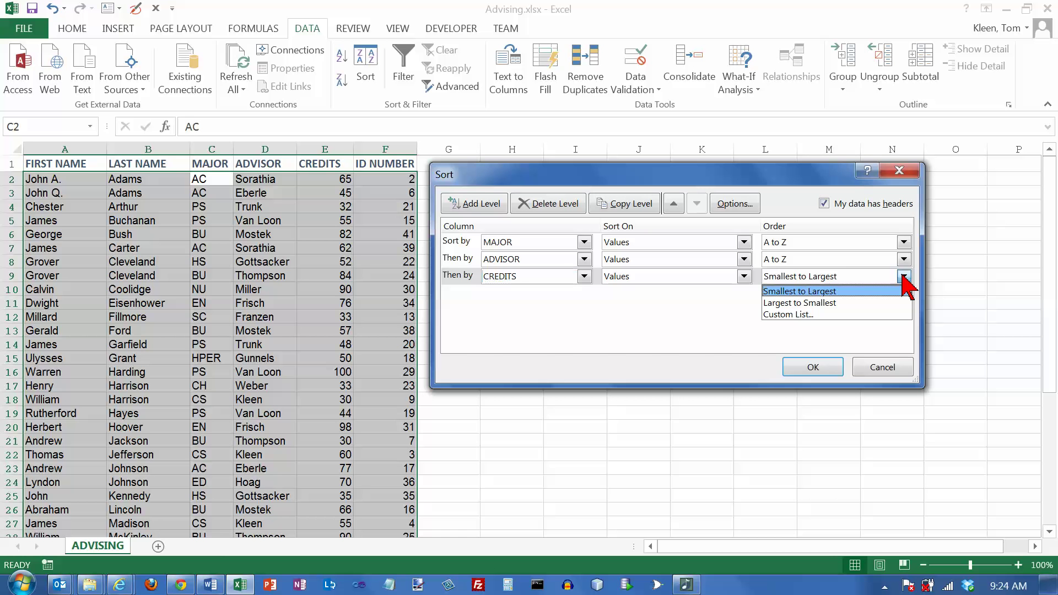
click(845, 304)
click(815, 367)
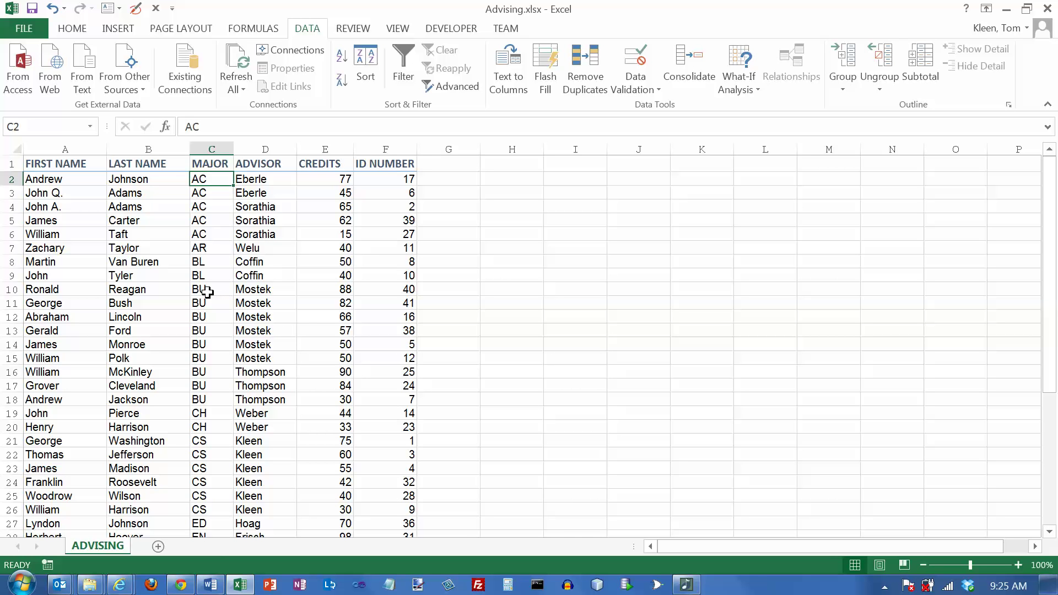
Step: Select the BU–Mostek rows to check their advisors and credits are ordered correctly
drag(199, 288, 248, 392)
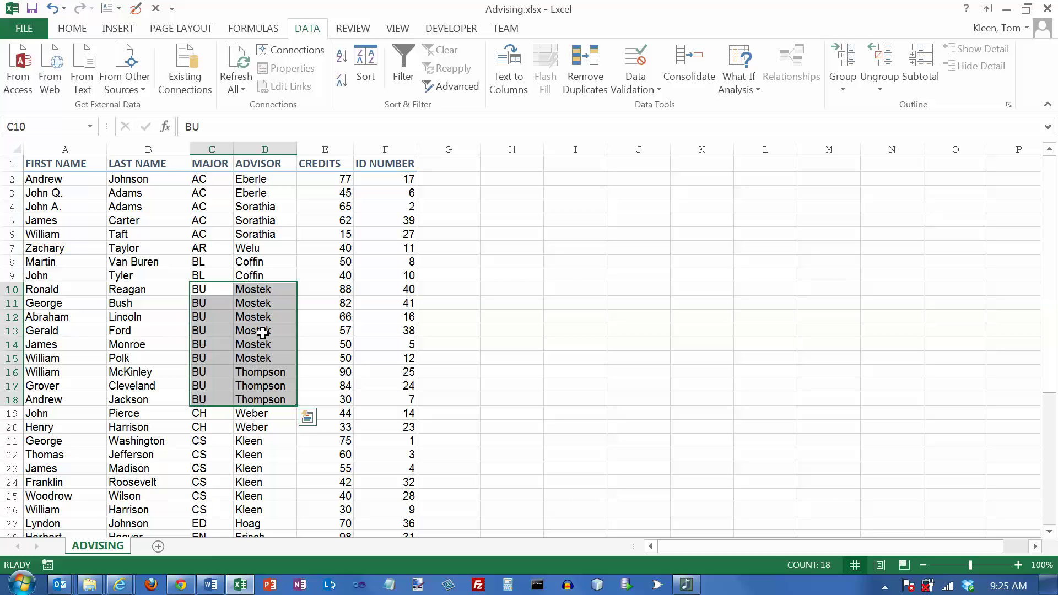
drag(200, 291, 322, 359)
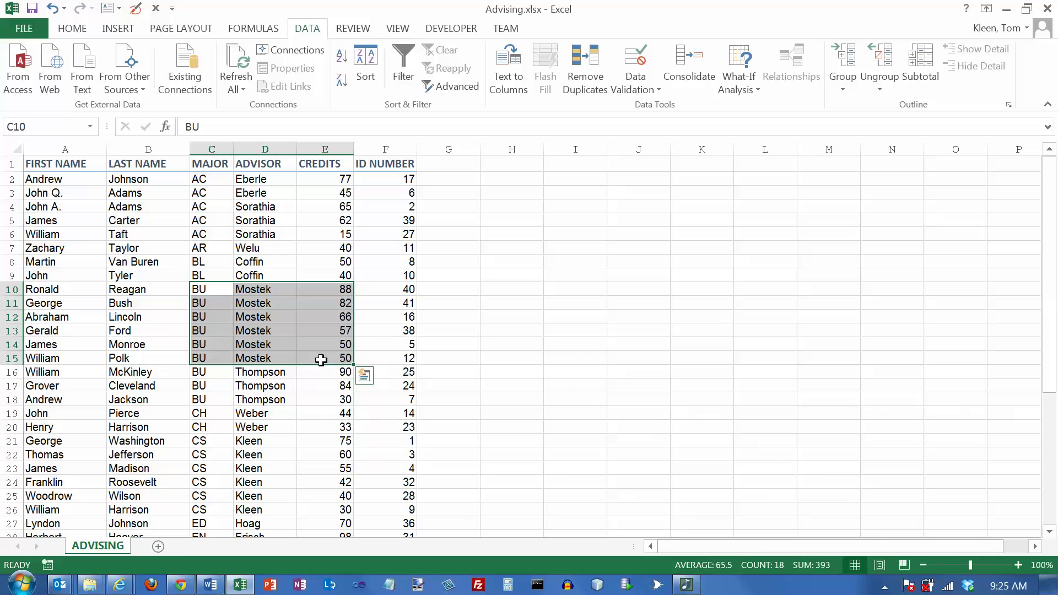
click(209, 288)
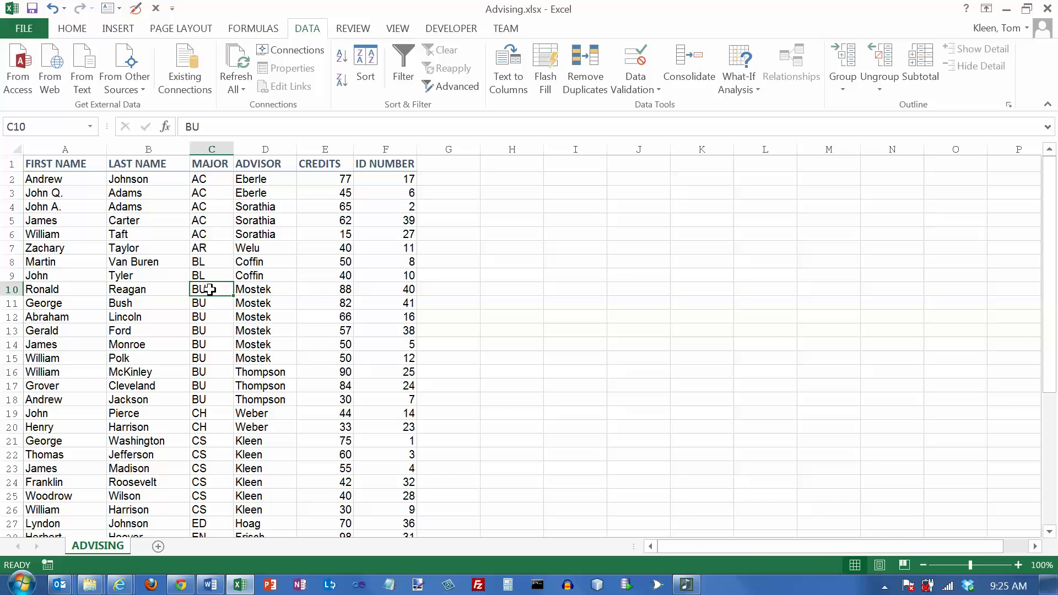
click(265, 289)
Step: From cell C8, reopen the Sort dialog and move it to the left to review the levels
click(200, 261)
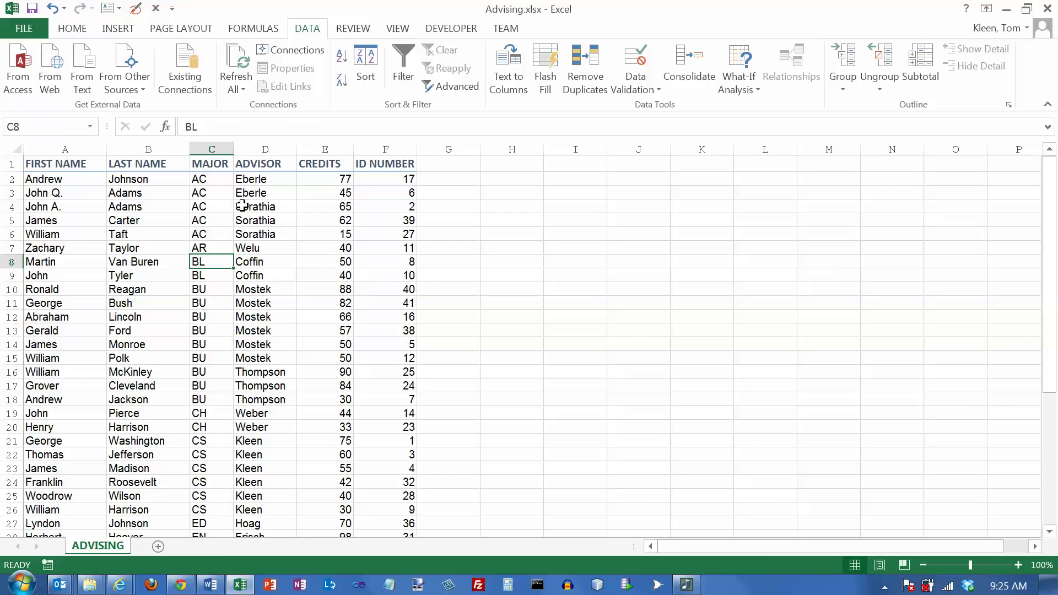
click(374, 59)
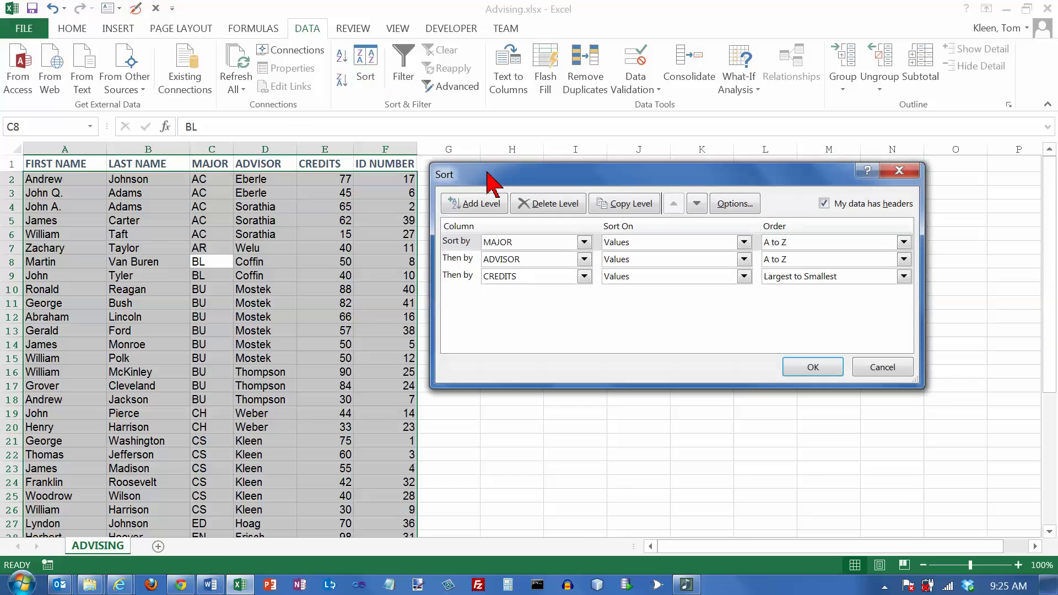
drag(747, 184, 463, 199)
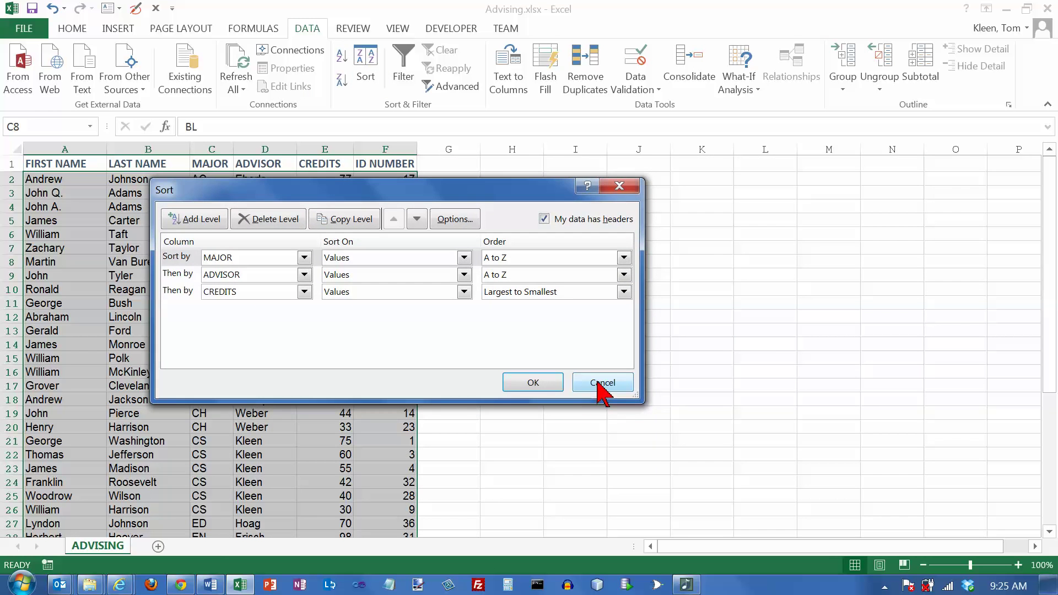